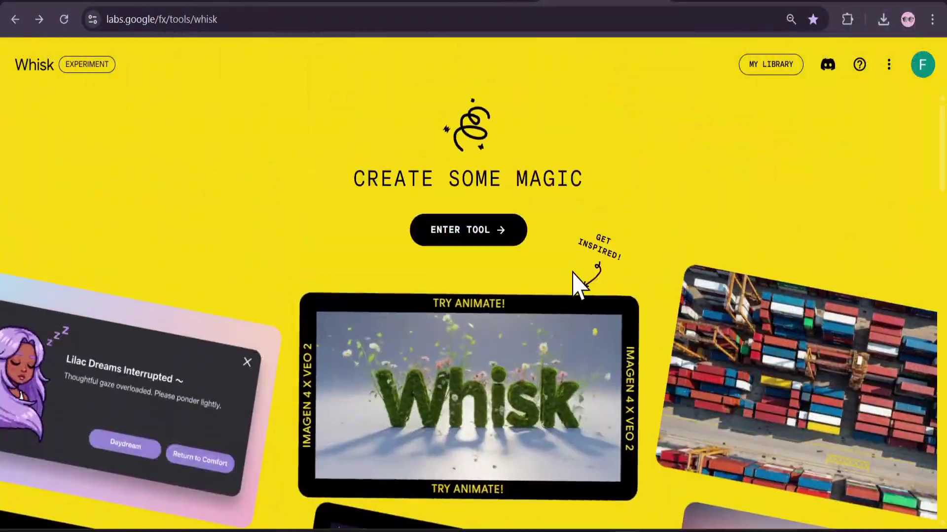
Scroll through the example creations on the Google Whisk landing page.
scroll(575, 285, "down", 3)
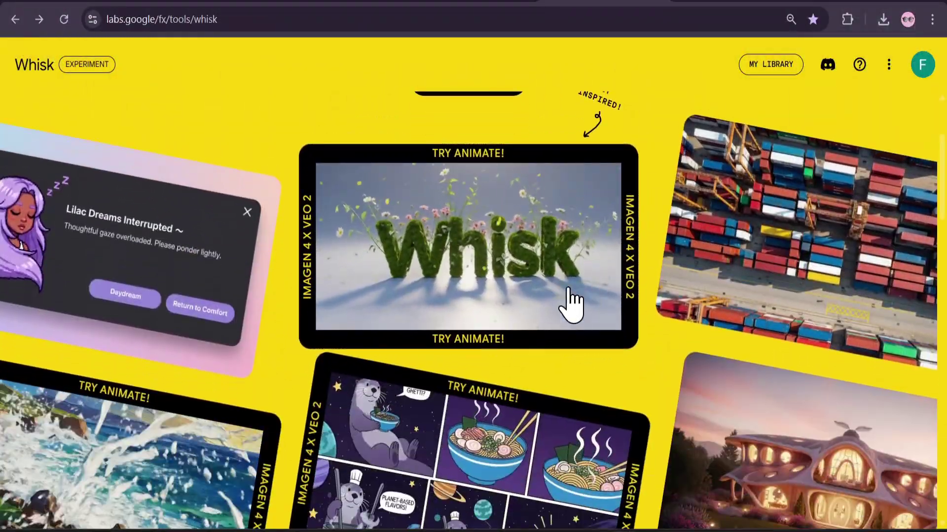
scroll(634, 328, "down", 10)
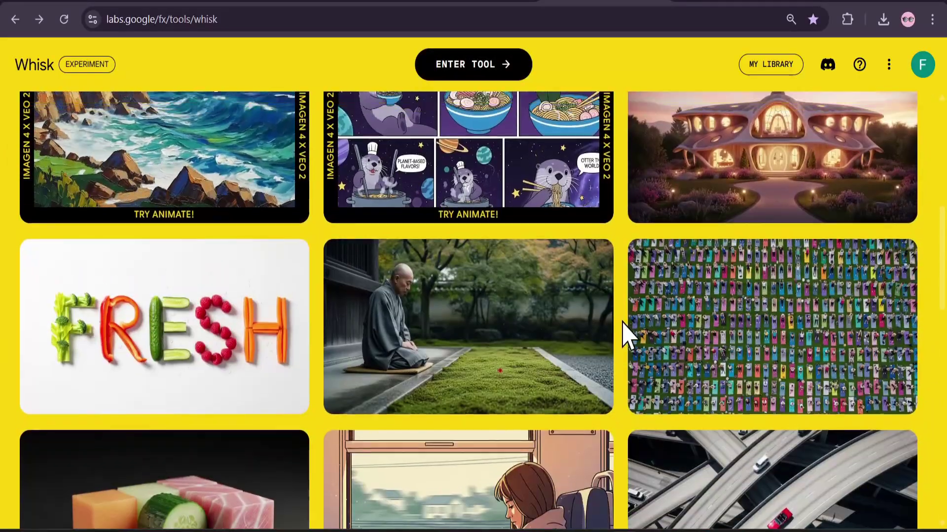
scroll(625, 335, "up", 12)
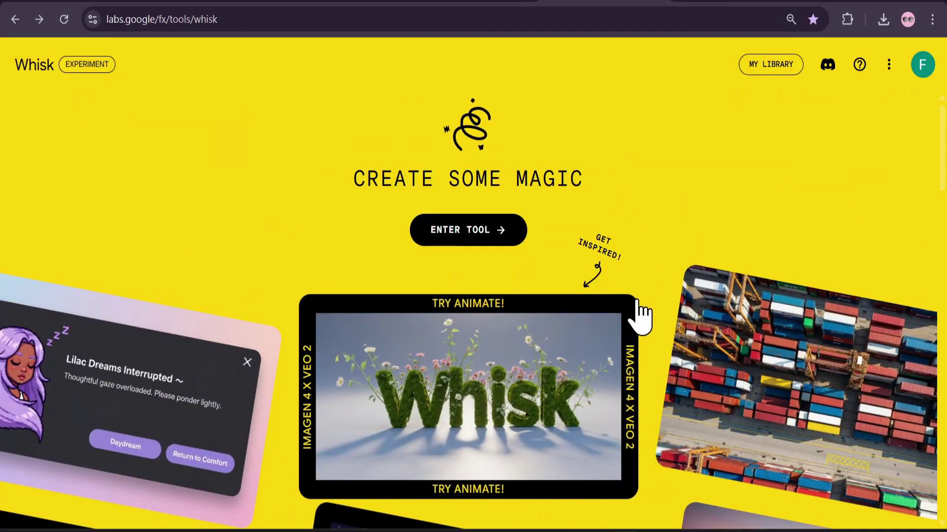
scroll(656, 301, "down", 3)
scroll(631, 318, "up", 3)
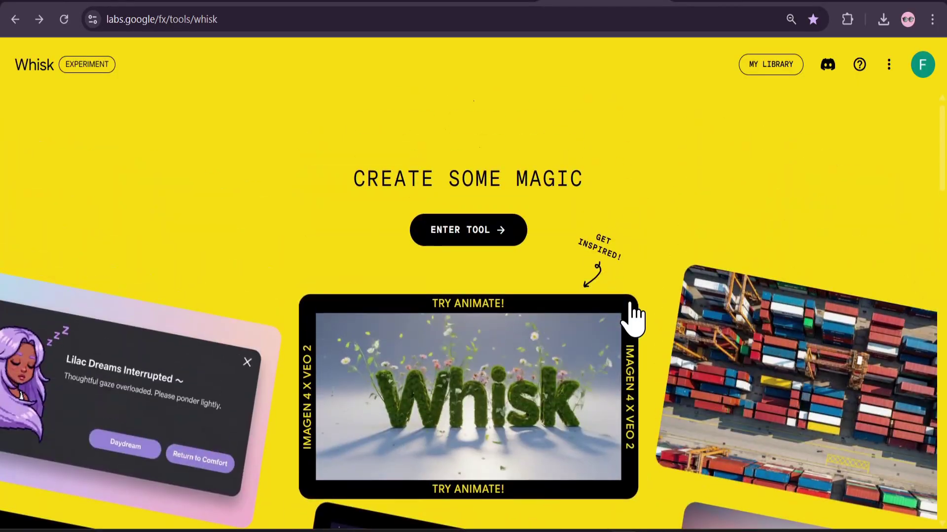
scroll(607, 330, "down", 1)
scroll(598, 323, "up", 1)
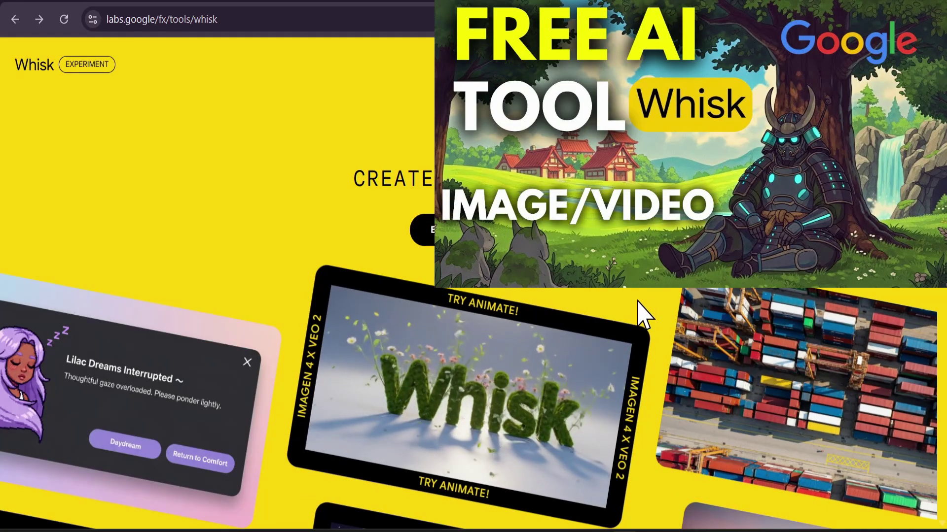
scroll(636, 316, "down", 3)
scroll(634, 326, "up", 3)
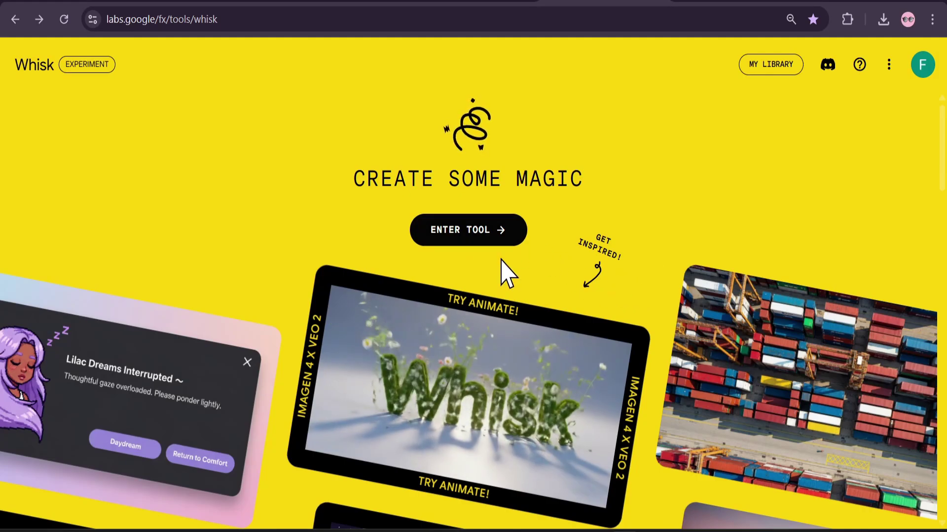
Start a new project and compare the square, portrait and landscape aspect ratios.
left_click(486, 234)
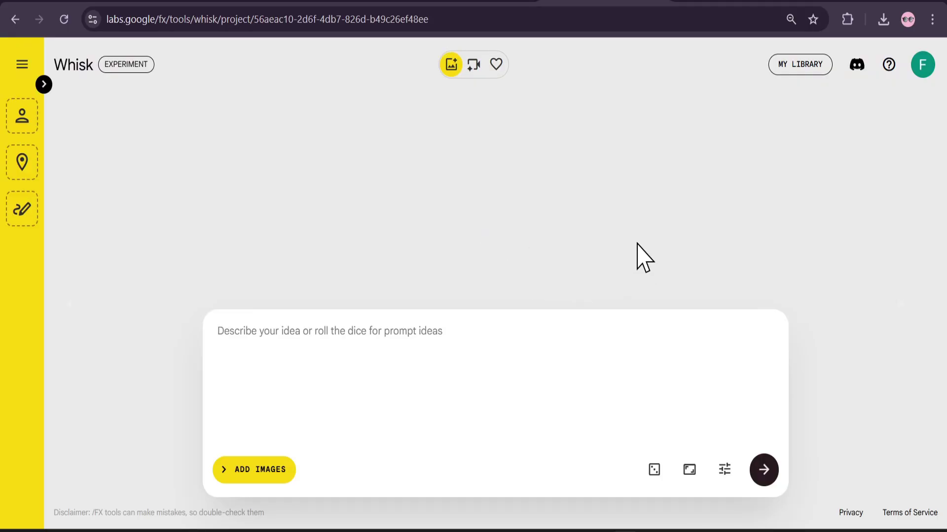
left_click(689, 471)
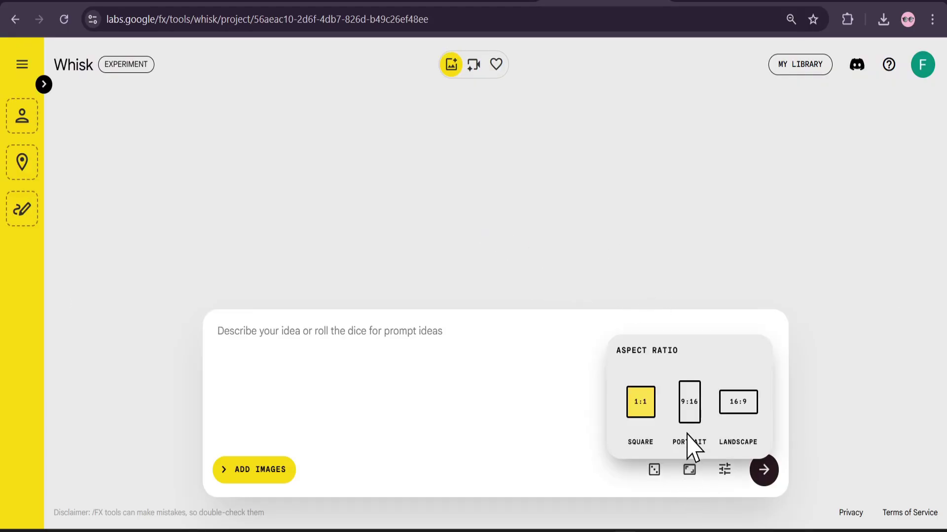
left_click(688, 413)
left_click(726, 410)
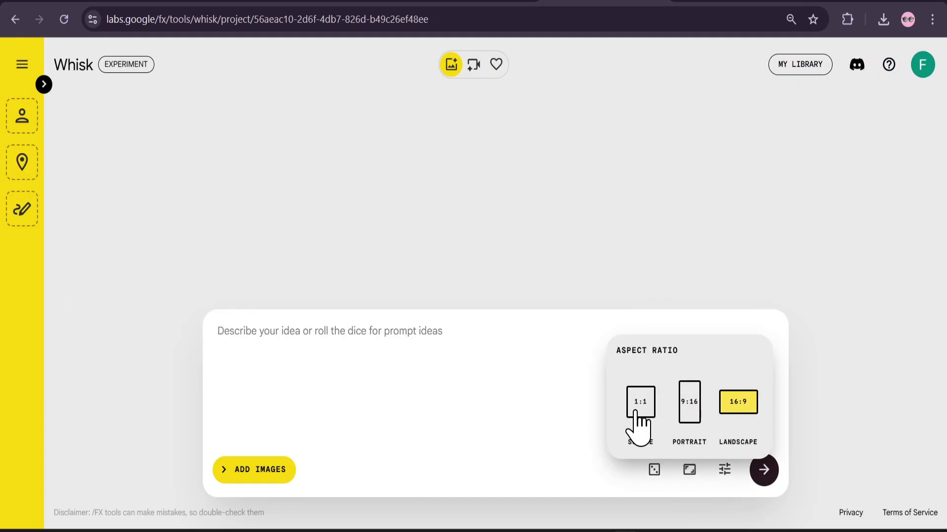
left_click(636, 413)
left_click(688, 419)
Settle on landscape 16:9 and check the generation settings with the seed.
left_click(726, 402)
left_click(696, 424)
left_click(639, 413)
left_click(688, 417)
left_click(729, 412)
left_click(695, 471)
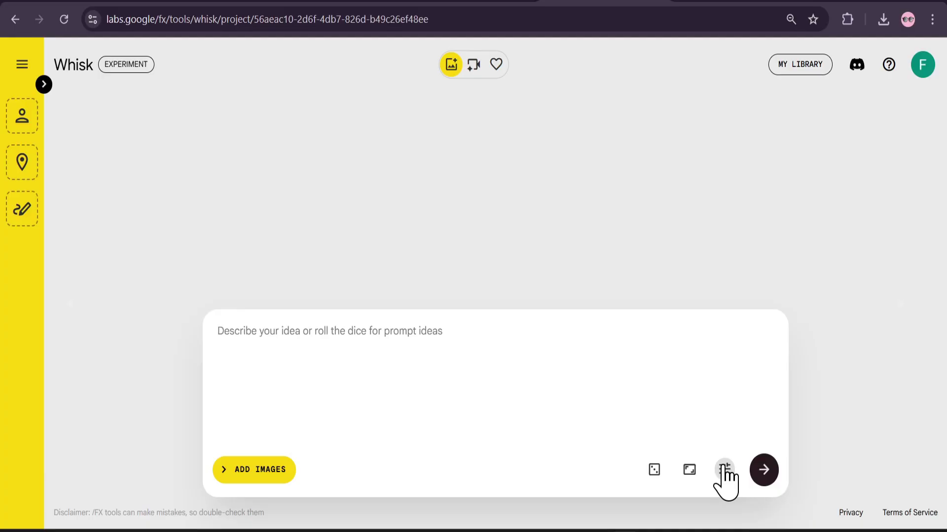
left_click(725, 469)
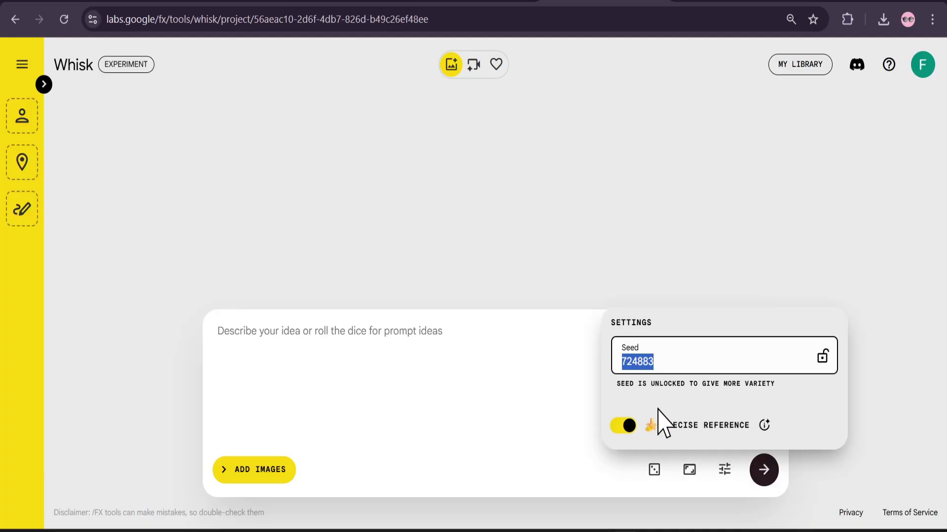
left_click(722, 473)
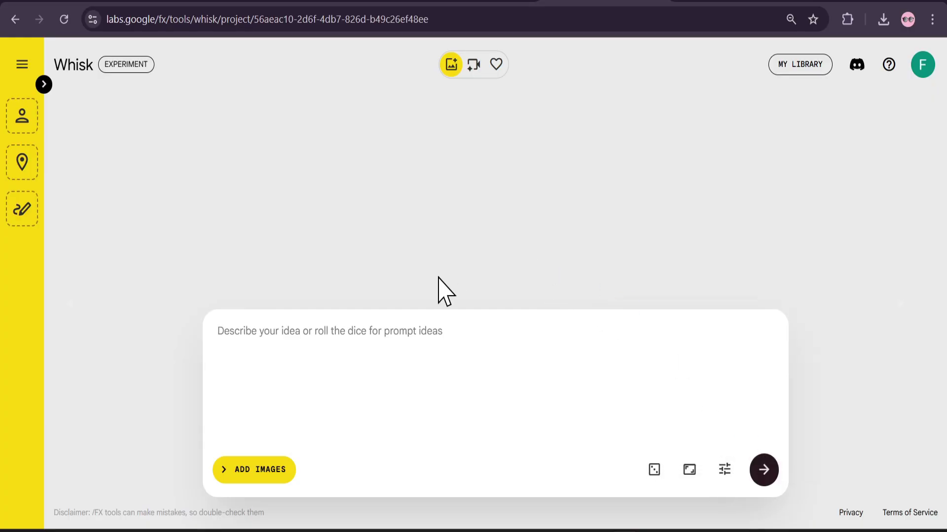
Expand the left sidebar to show the empty Subject, Scene and Style image slots.
left_click(44, 84)
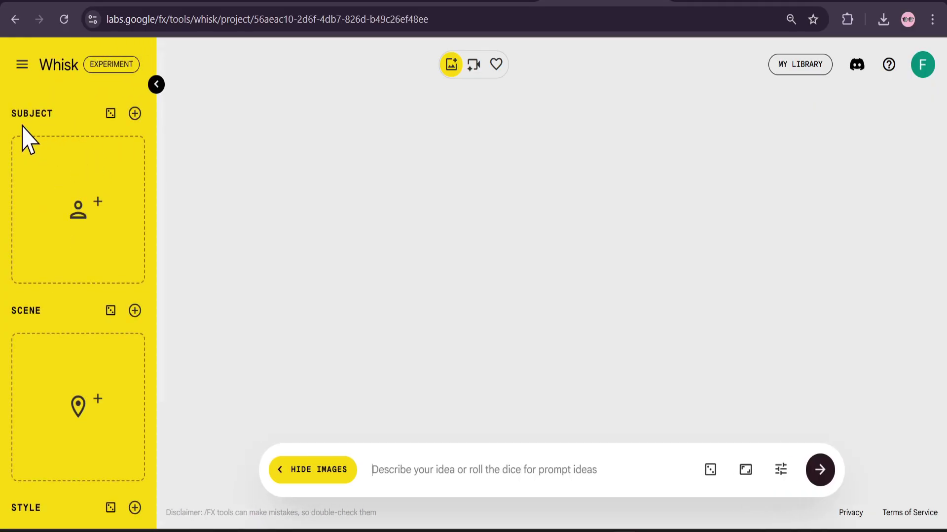
scroll(35, 321, "down", 3)
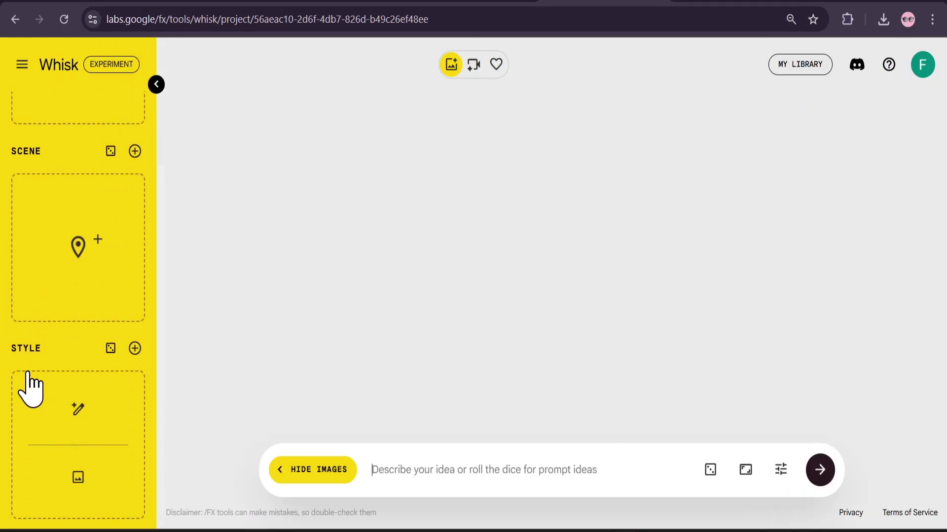
scroll(196, 294, "up", 3)
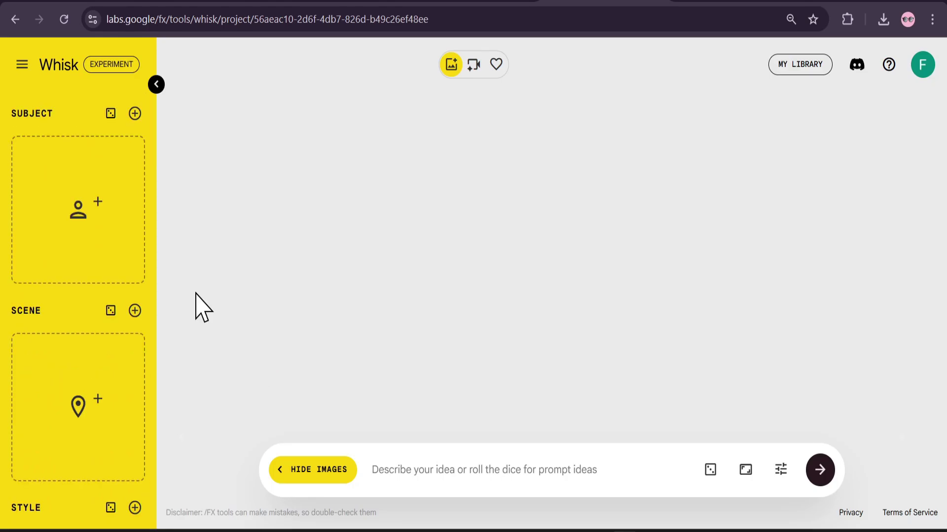
scroll(123, 222, "down", 3)
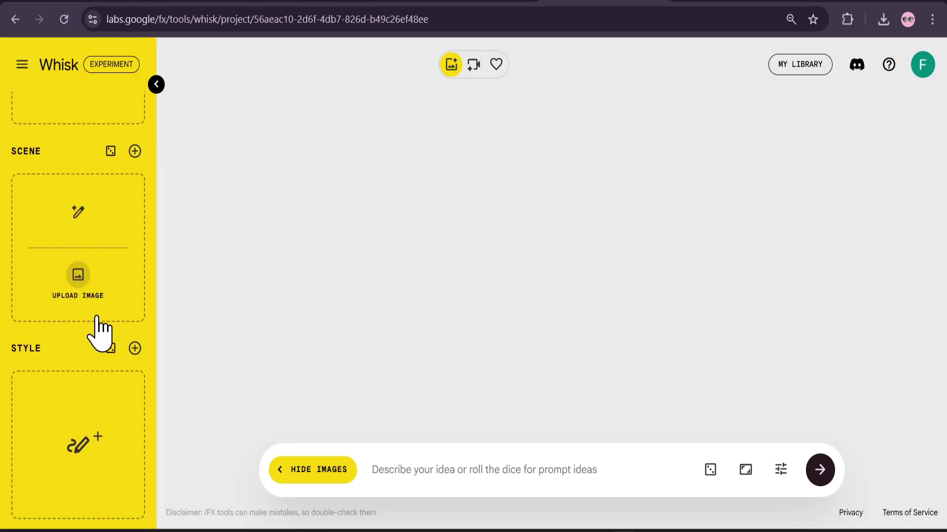
scroll(114, 296, "up", 3)
scroll(106, 266, "down", 3)
scroll(98, 290, "up", 3)
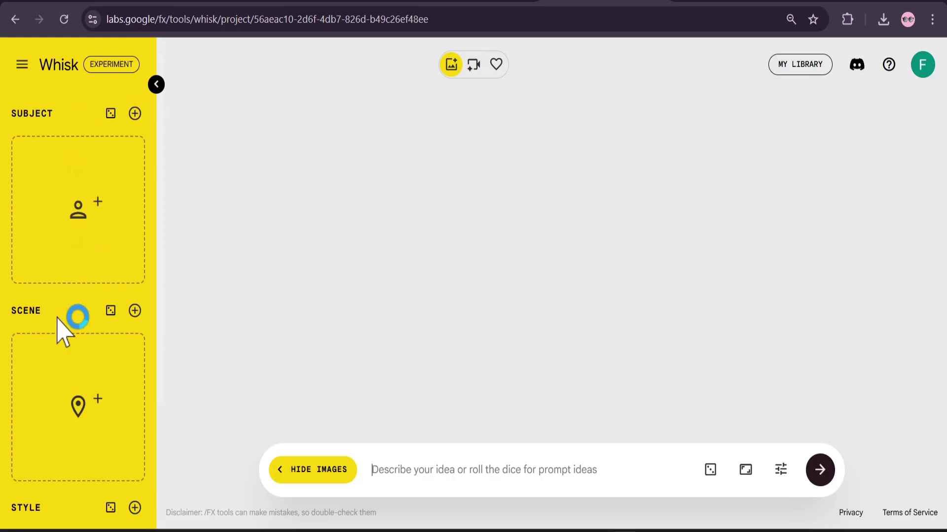
scroll(63, 370, "down", 3)
scroll(79, 345, "up", 3)
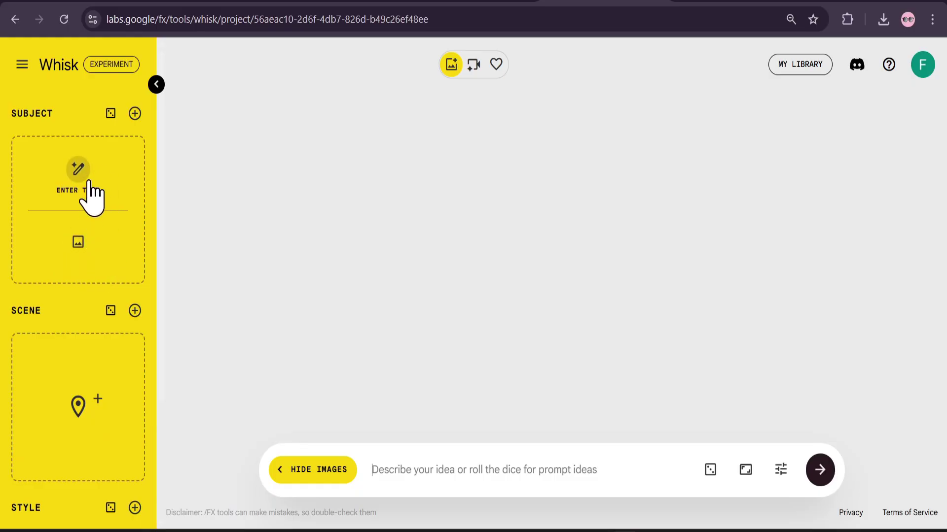
scroll(89, 222, "down", 3)
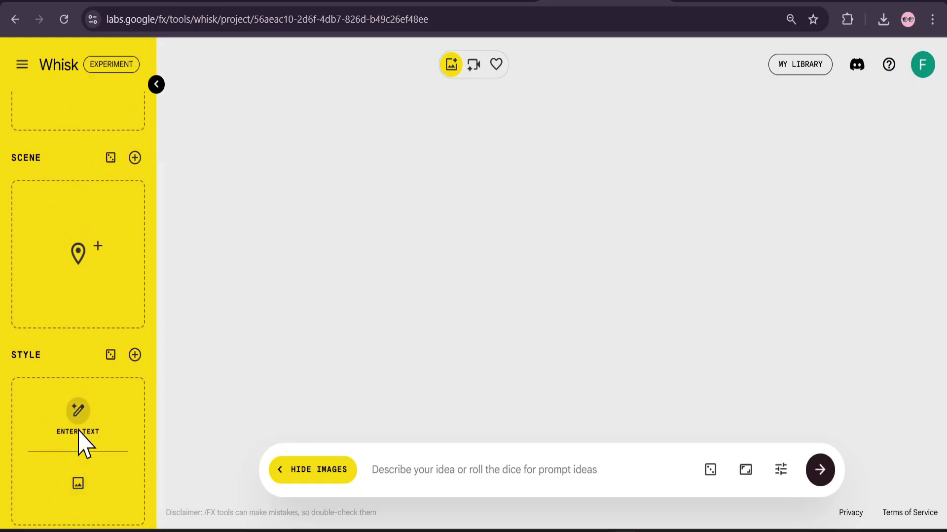
scroll(131, 162, "up", 3)
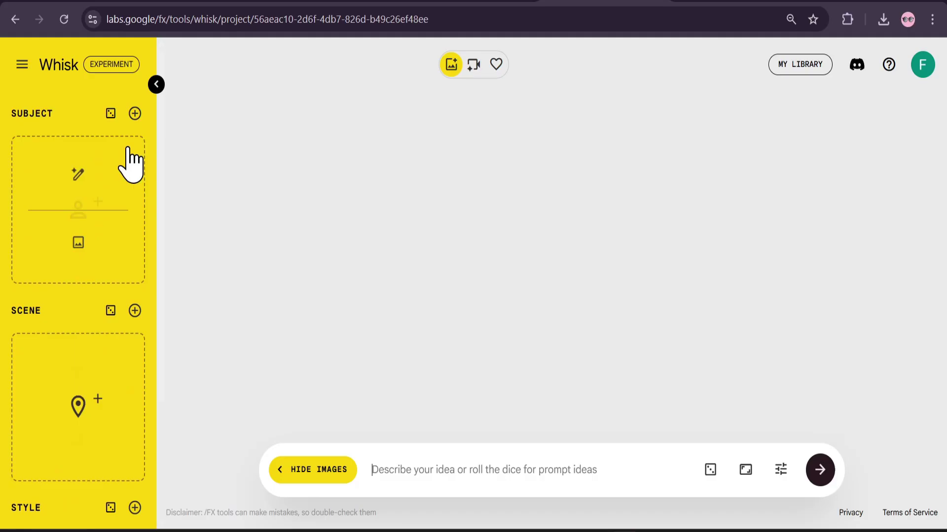
Roll random Subject images, discarding the walrus, until the cowboy-boot T-rex appears.
left_click(111, 113)
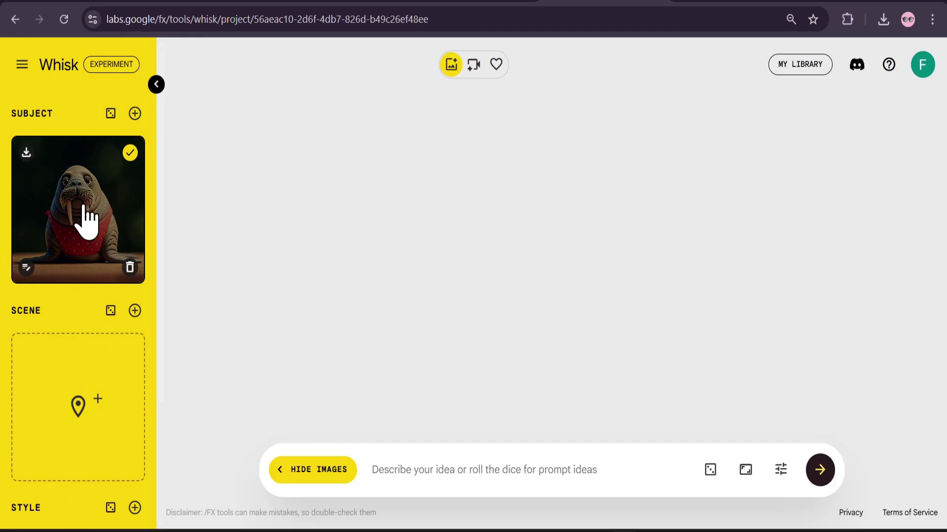
left_click(131, 270)
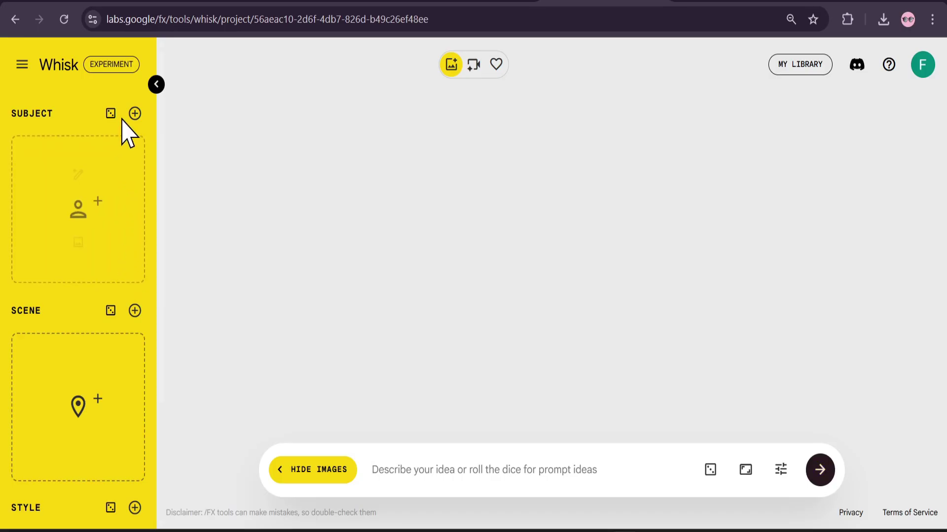
left_click(111, 114)
left_click(130, 270)
mouse_move(120, 205)
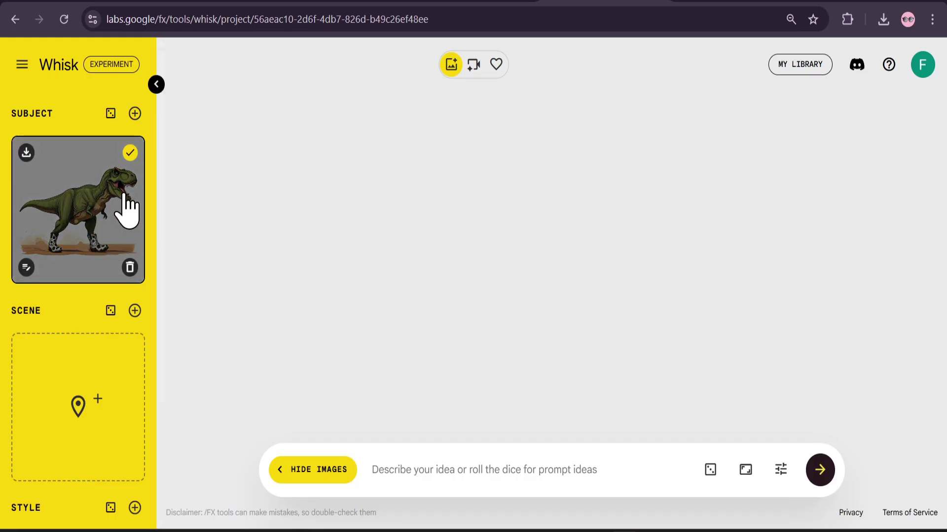
Roll a pink palace tennis-court Scene, replacing the pier, and a mushroom-forest Style image.
scroll(97, 241, "down", 3)
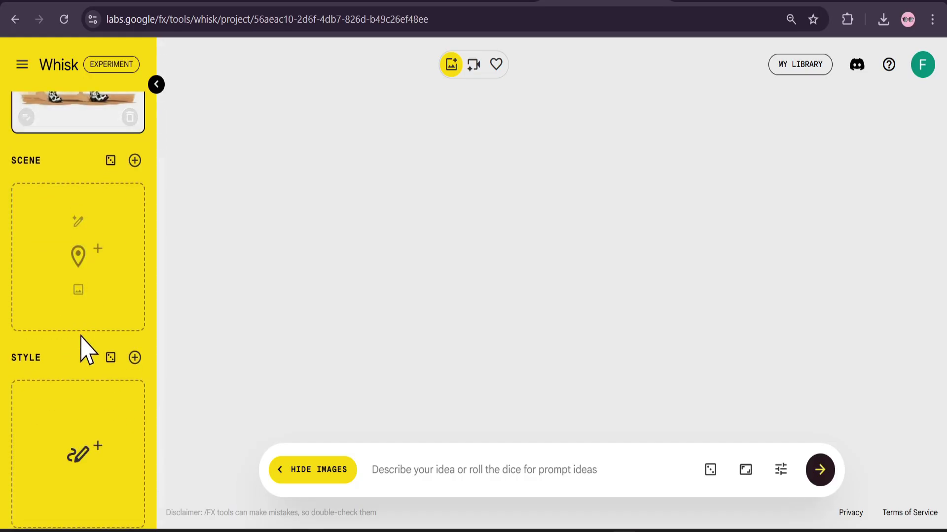
mouse_move(116, 275)
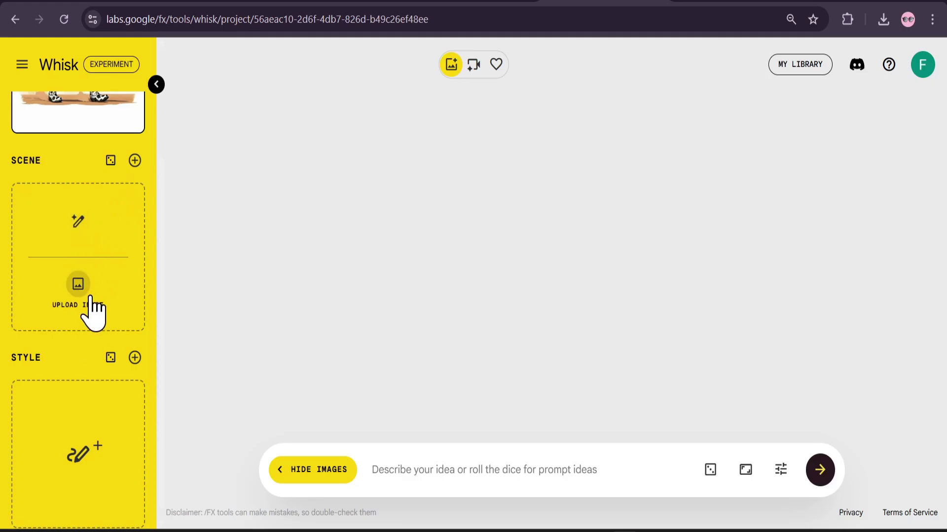
left_click(111, 161)
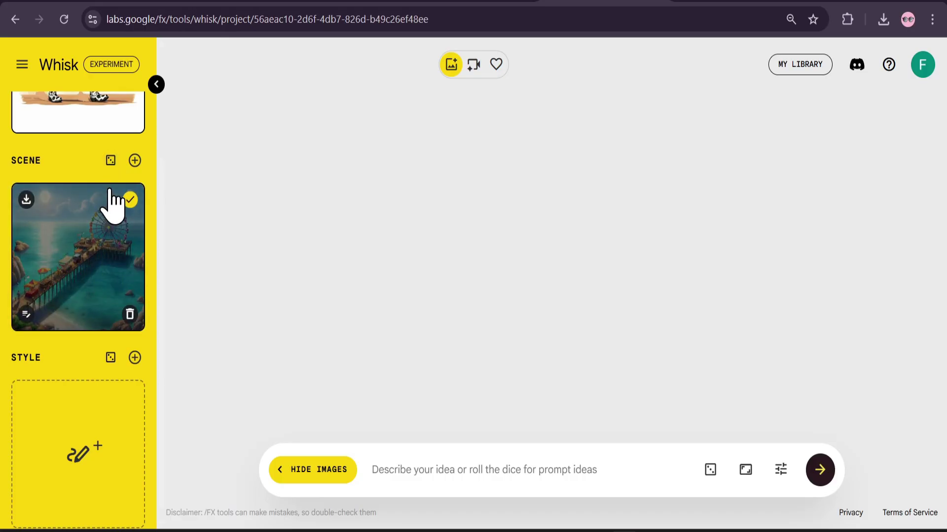
left_click(130, 315)
left_click(111, 161)
scroll(124, 345, "down", 1)
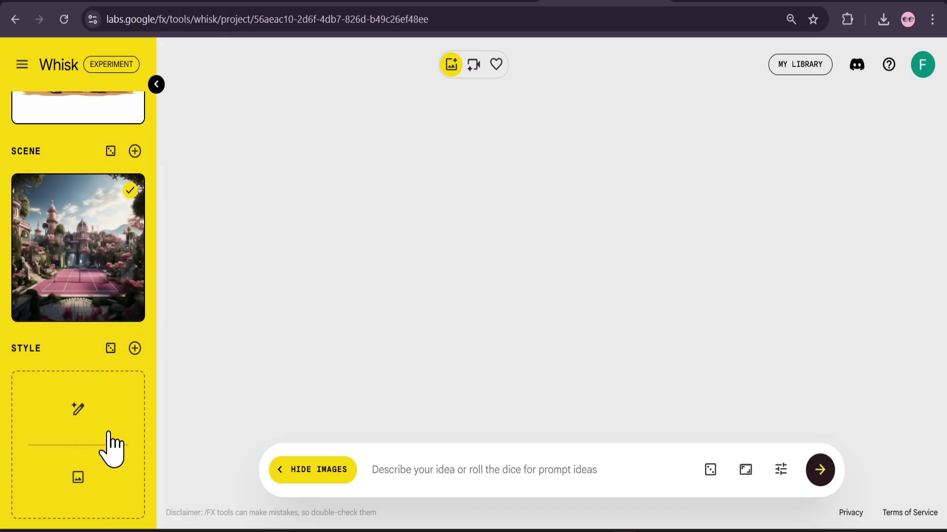
left_click(109, 348)
mouse_move(99, 434)
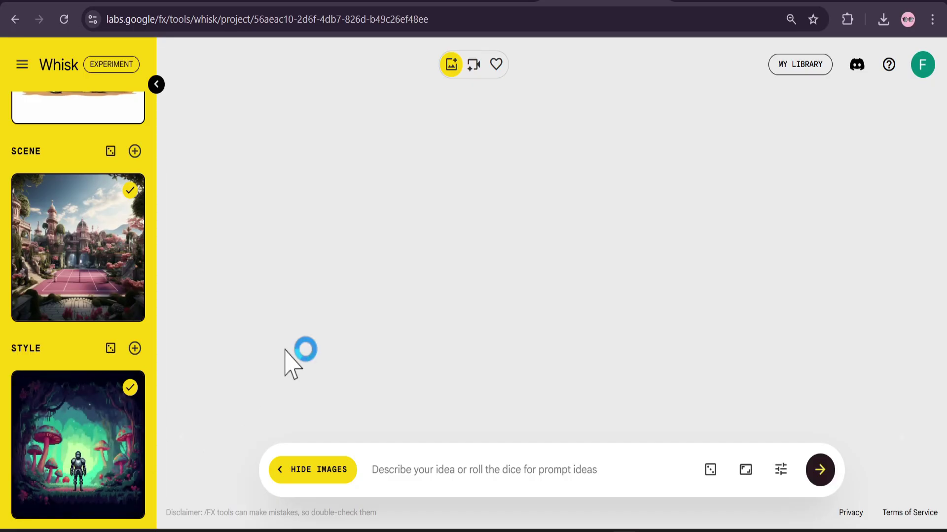
Recheck the 16:9 aspect ratio and the generation settings before reviewing results.
scroll(105, 268, "up", 3)
scroll(112, 296, "down", 1)
scroll(113, 296, "down", 3)
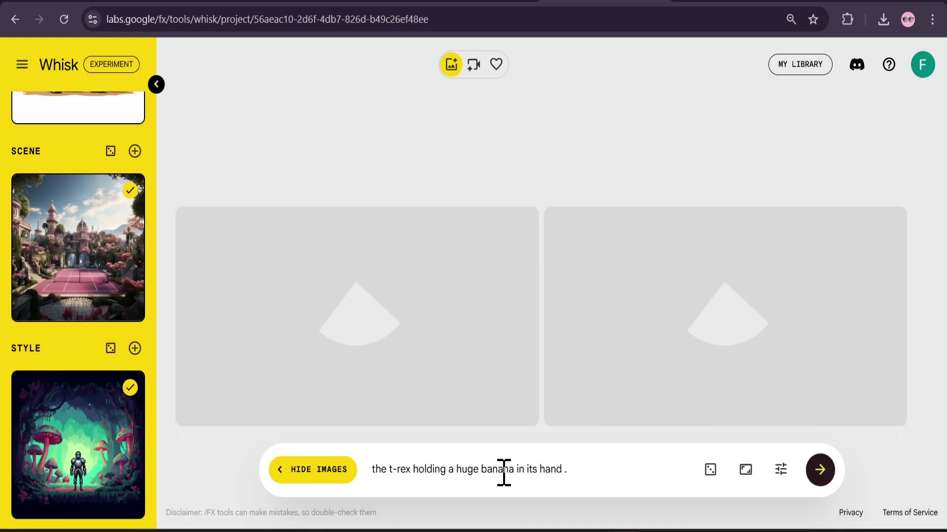
left_click(746, 470)
left_click(743, 471)
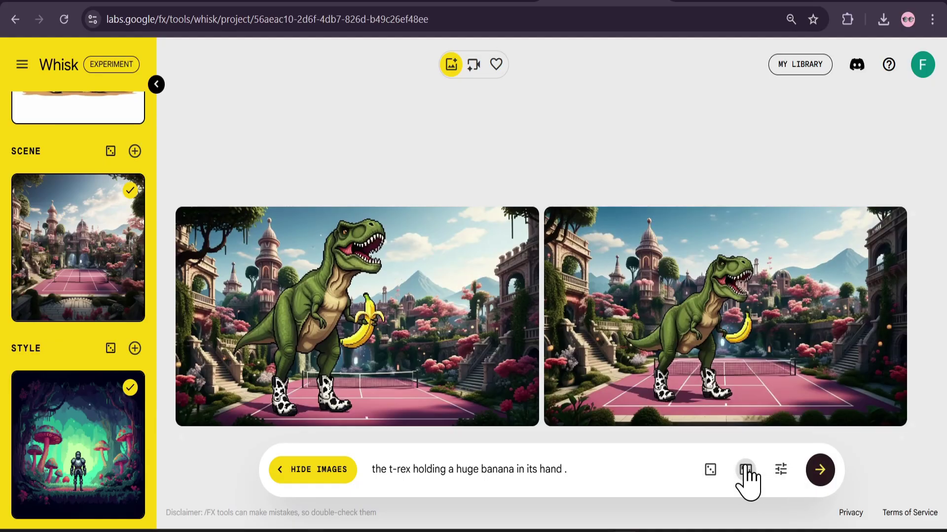
left_click(779, 471)
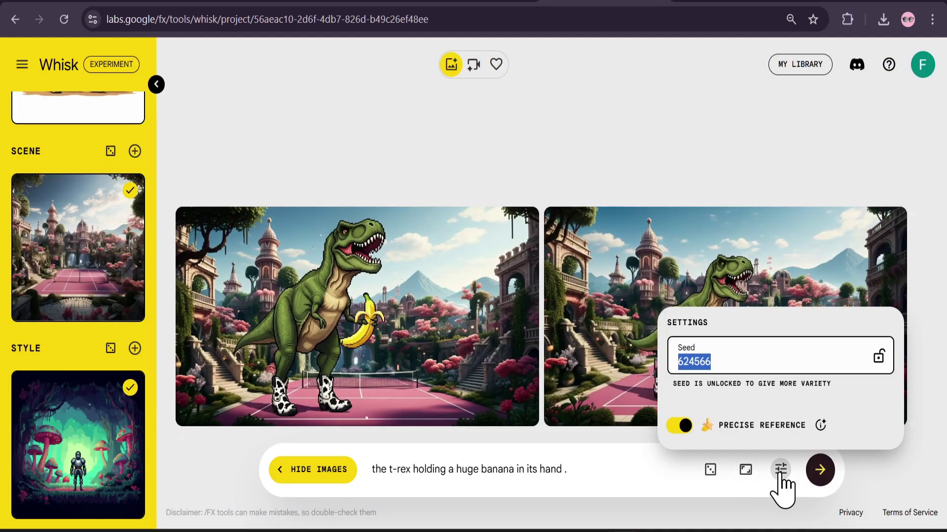
left_click(781, 473)
Compare the two generated banana-holding T-rex images on the pink palace court.
mouse_move(448, 351)
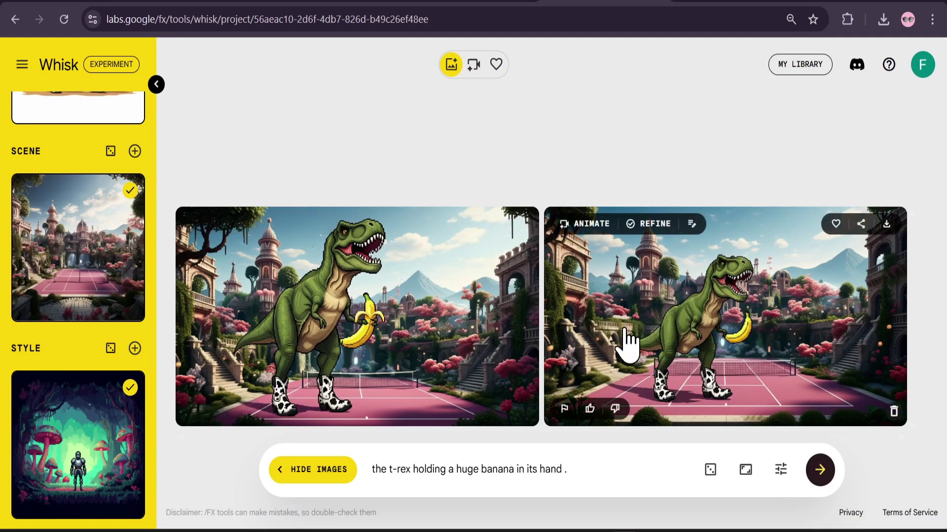
mouse_move(60, 266)
scroll(76, 283, "up", 3)
scroll(73, 321, "down", 3)
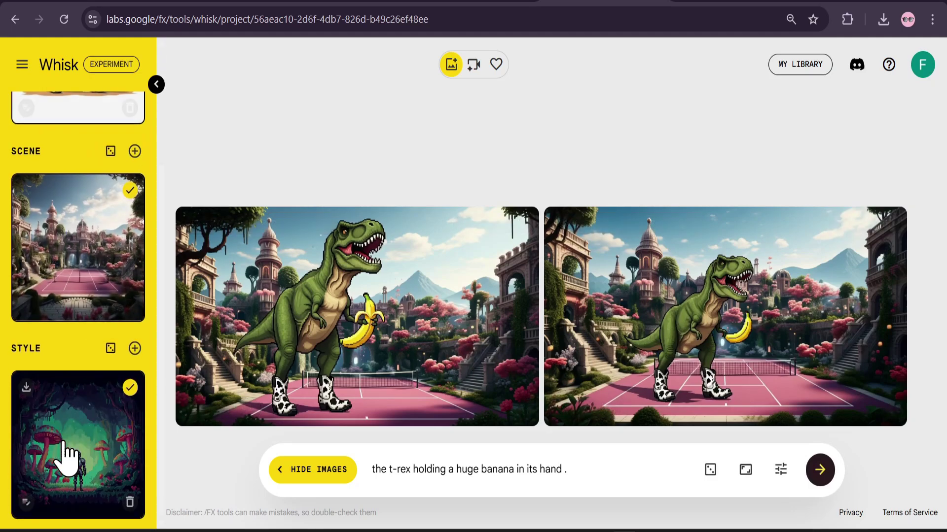
mouse_move(407, 348)
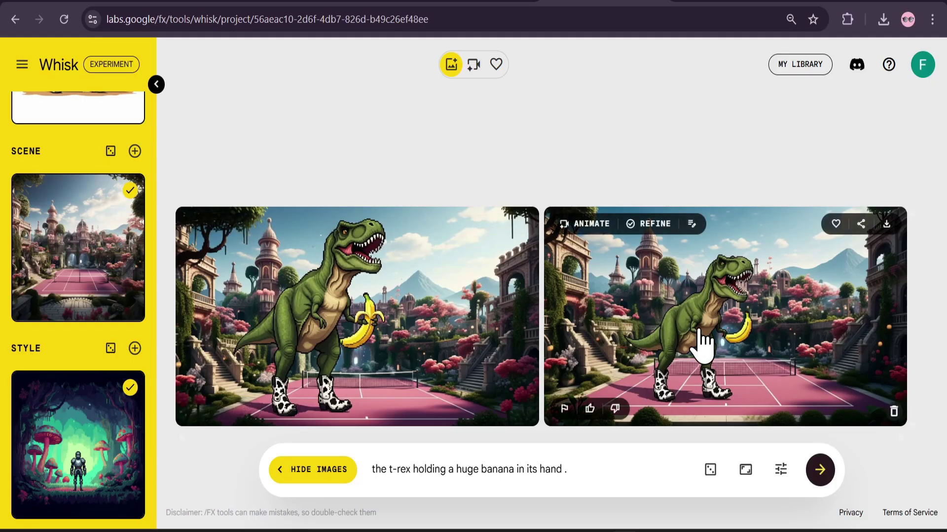
mouse_move(704, 345)
mouse_move(461, 392)
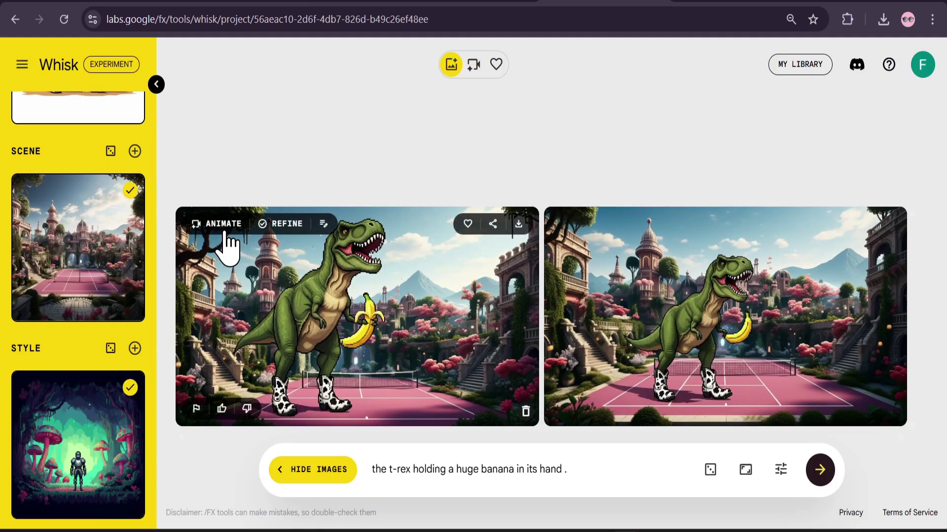
Refine the left T-rex prompt to two bananas and sunglasses, regenerate, and preview a result.
left_click(395, 332)
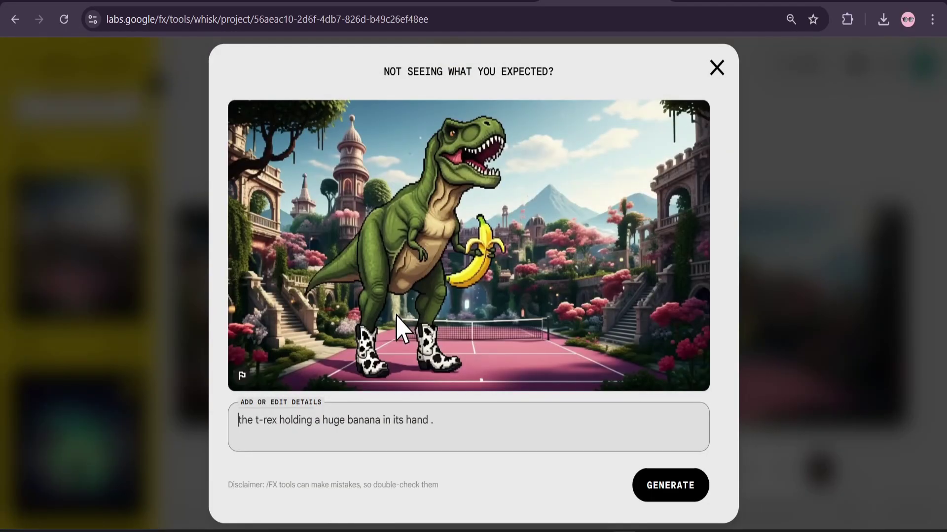
key("ctrl+a")
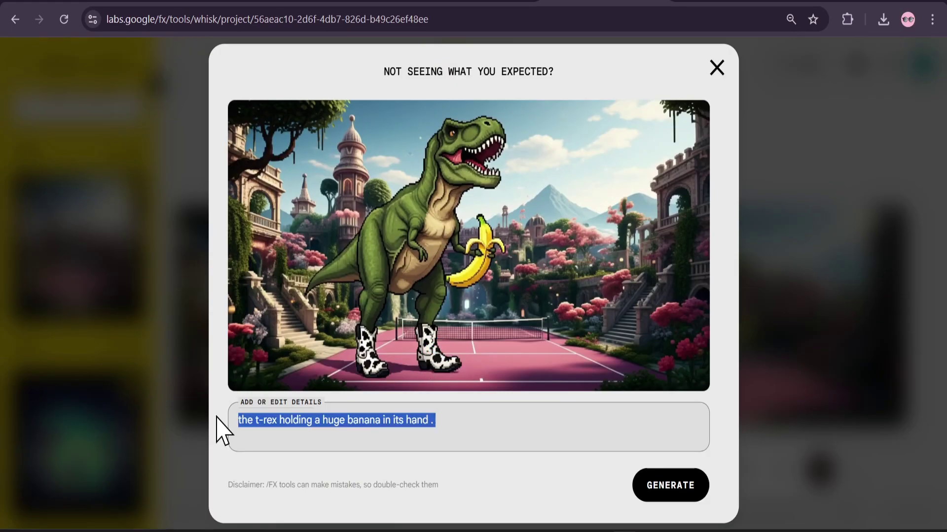
key("BackSpace")
type("add banana in both hands of the trex and give him sunglass.")
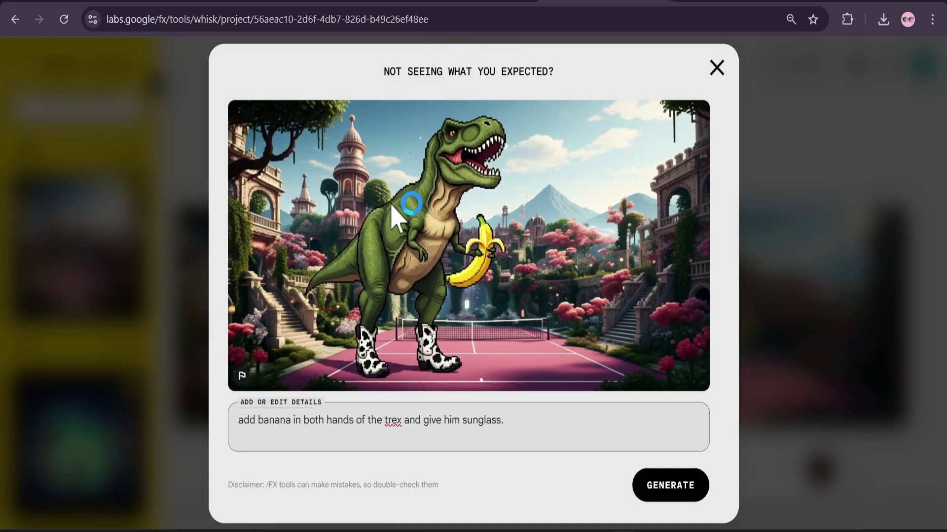
left_click(655, 494)
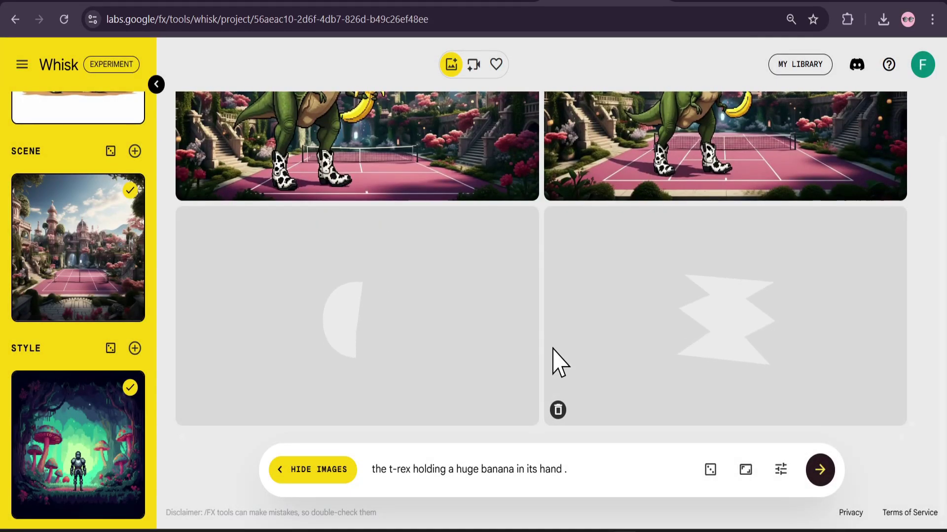
left_click(725, 330)
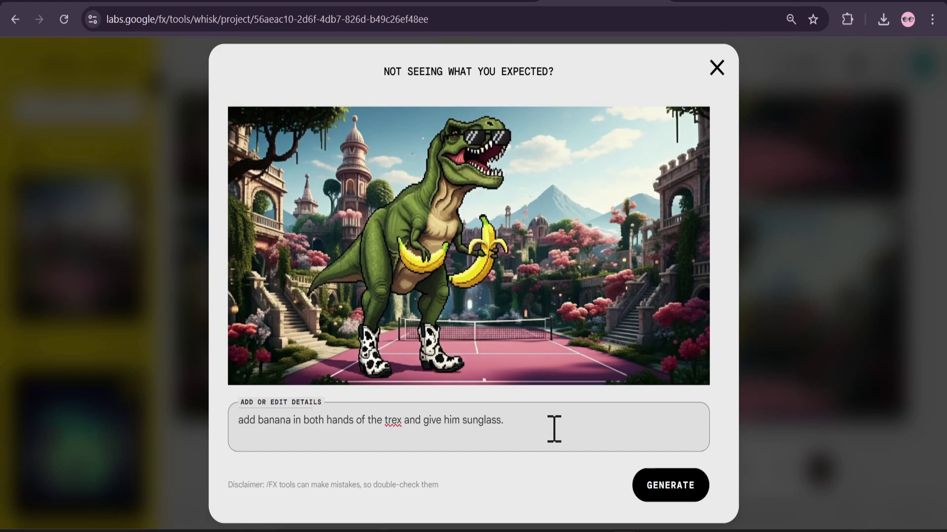
left_click(719, 70)
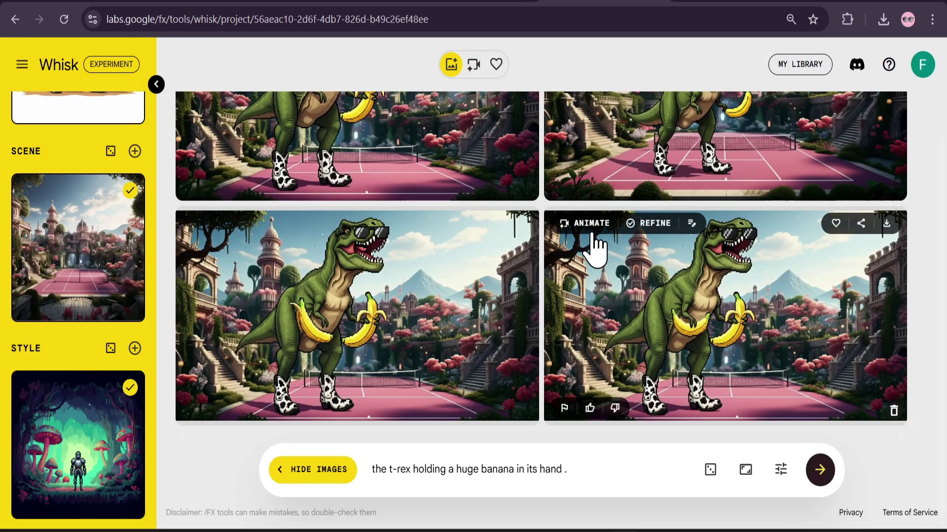
Animate the bottom-right two-banana T-rex with the 'subscribe to open box tech channel' speaking prompt.
left_click(591, 236)
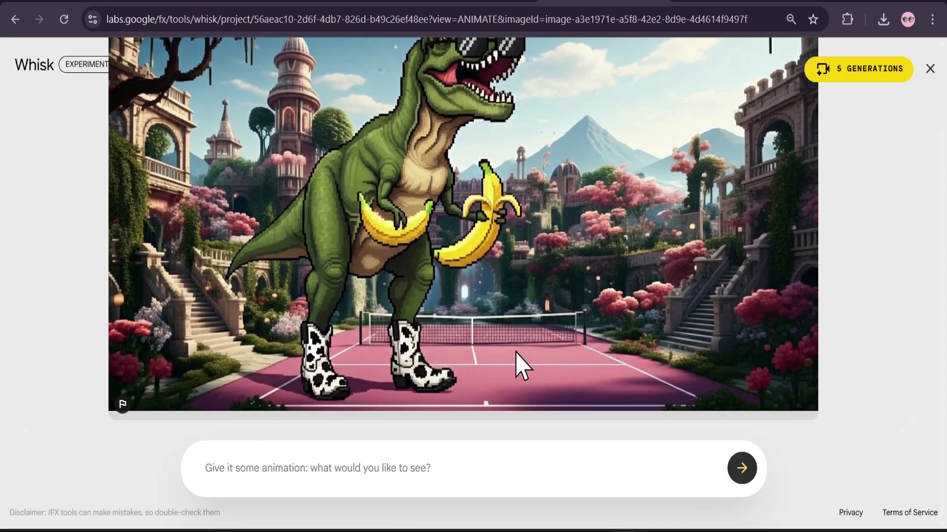
left_click(277, 467)
type("the trex saying \"subscribe to open box tech channel for more videos like this\"")
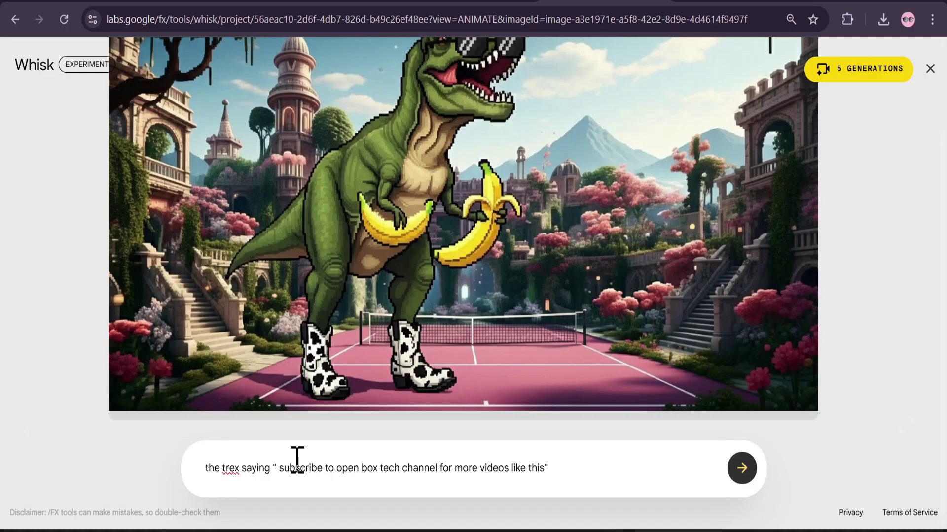
left_click(742, 469)
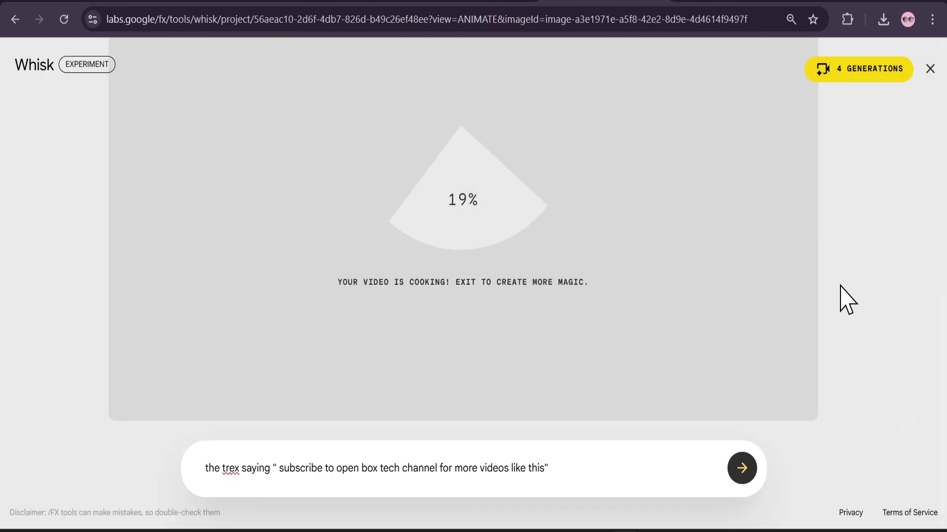
scroll(844, 309, "up", 2)
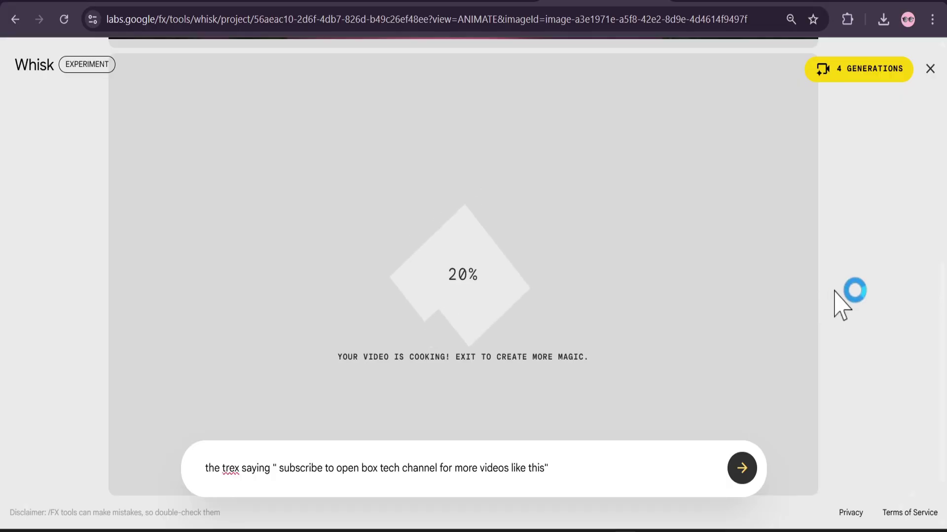
scroll(836, 299, "down", 2)
scroll(838, 295, "up", 4)
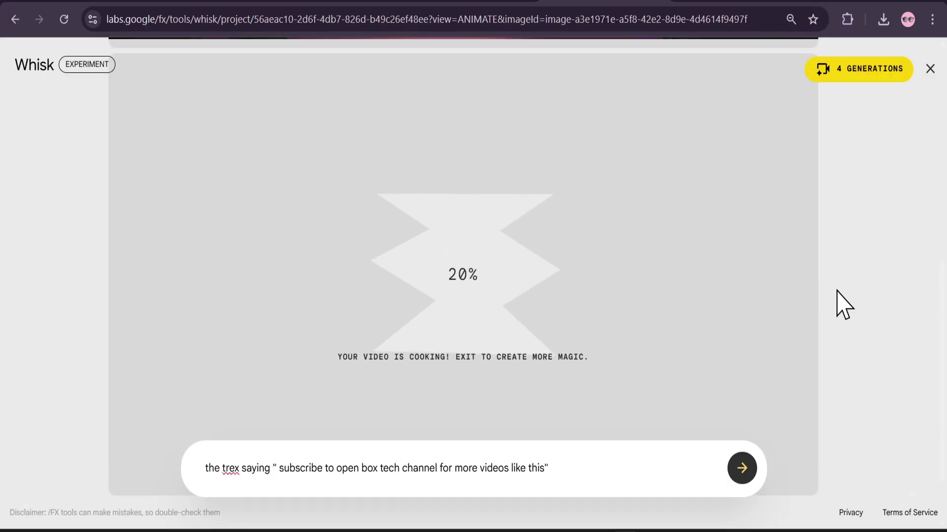
scroll(844, 305, "down", 4)
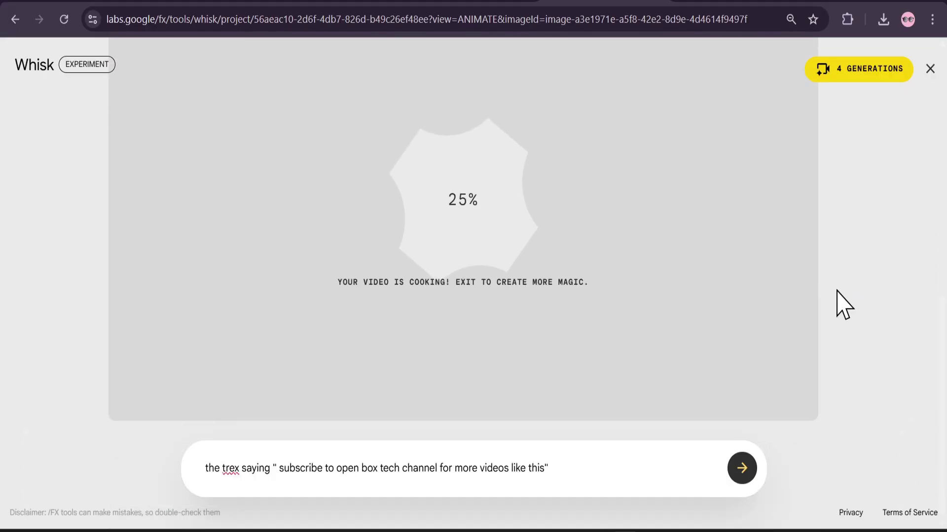
scroll(843, 304, "up", 3)
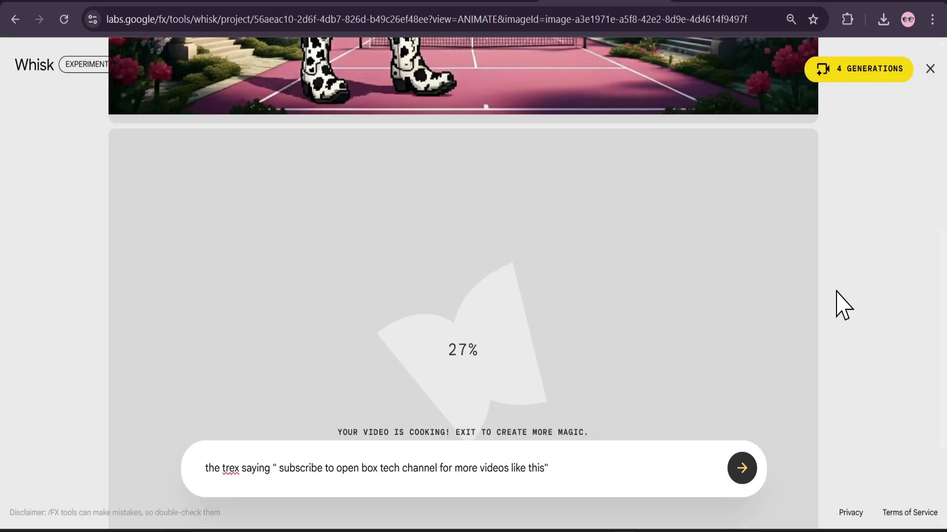
scroll(844, 306, "up", 4)
scroll(844, 305, "up", 2)
Watch the finished 8-second T-rex video, then go back to the four-image project grid.
scroll(844, 305, "down", 8)
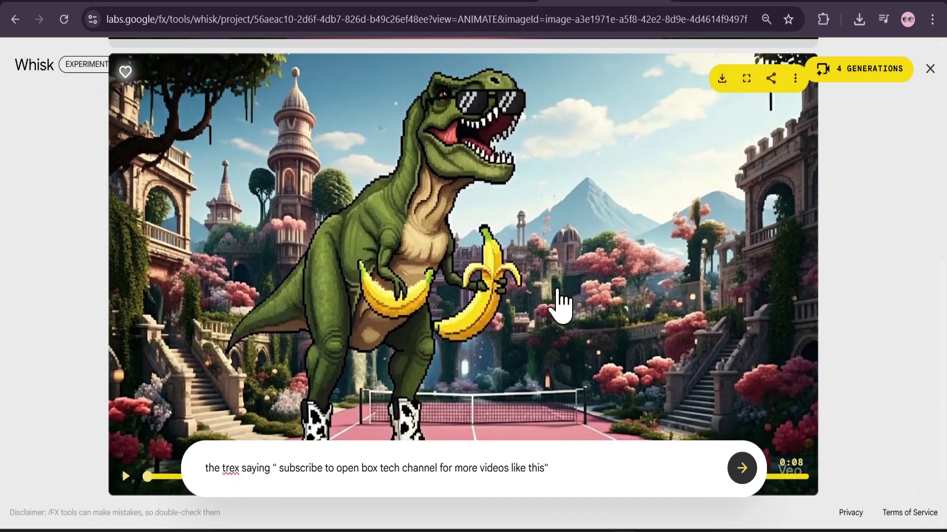
scroll(560, 284, "down", 2)
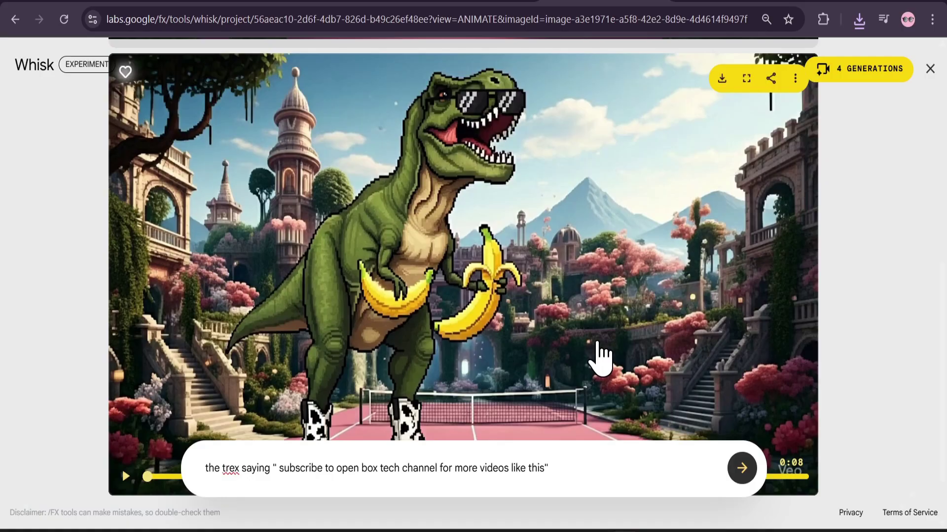
scroll(599, 358, "down", 2)
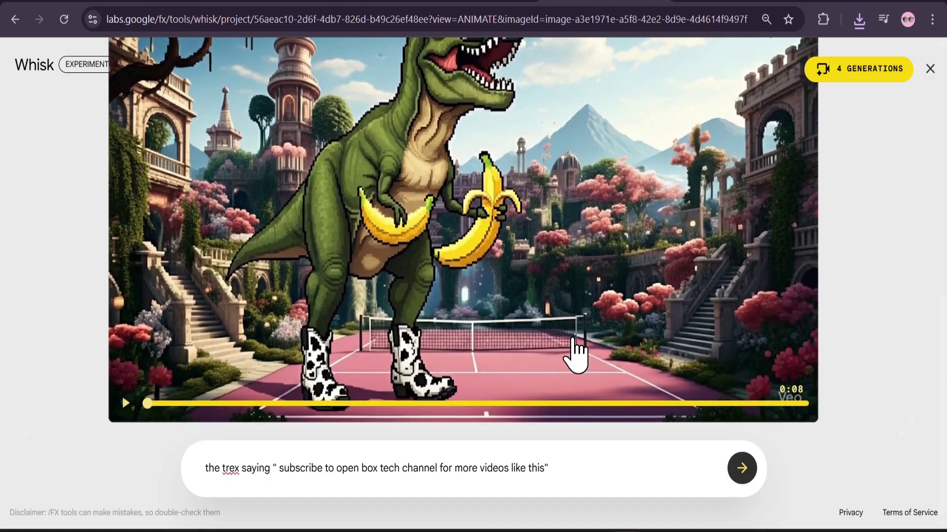
scroll(576, 355, "up", 2)
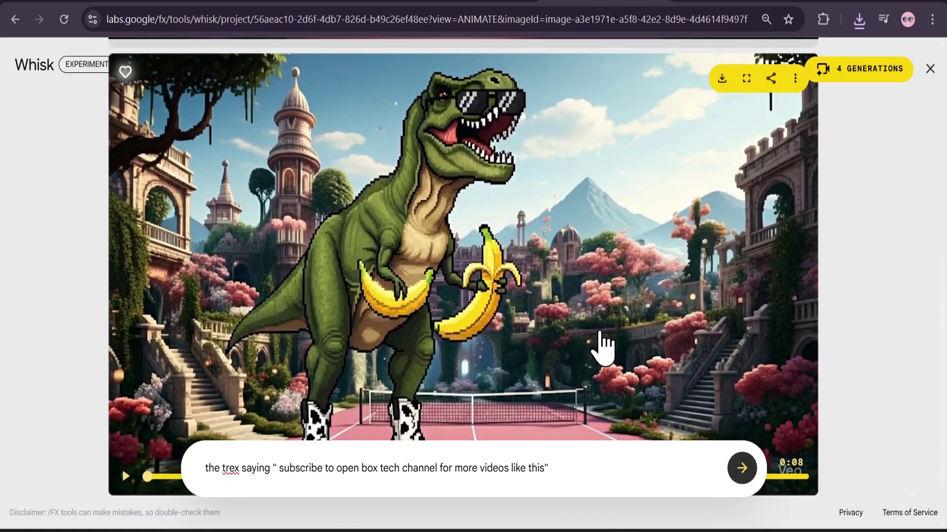
scroll(603, 348, "down", 2)
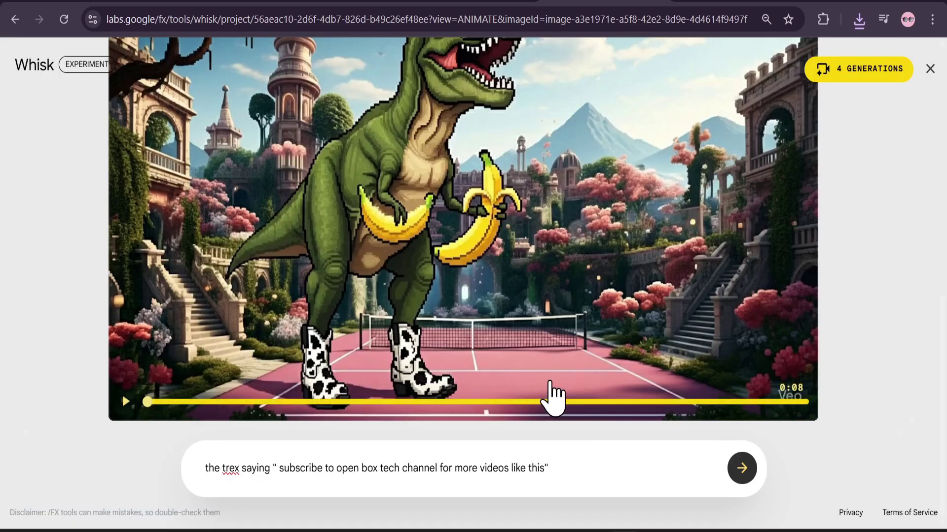
scroll(564, 385, "up", 2)
scroll(557, 364, "down", 2)
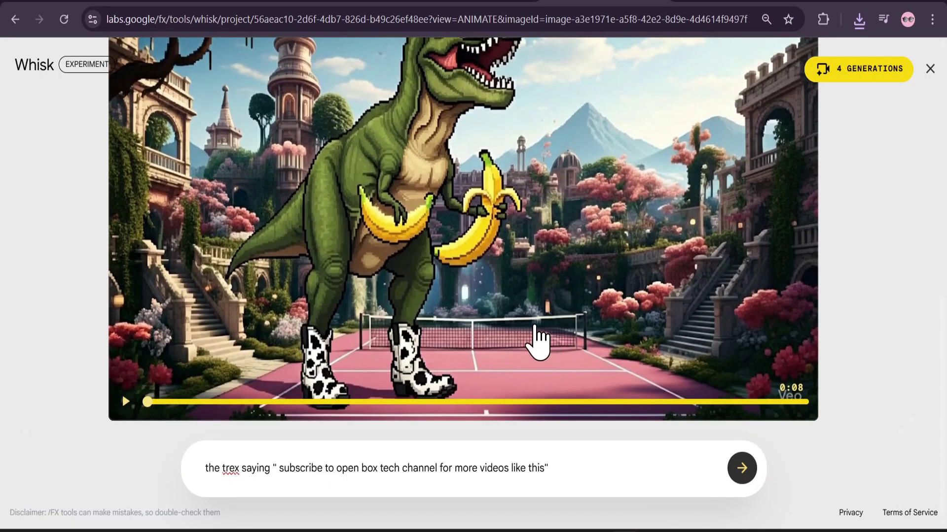
scroll(546, 330, "up", 2)
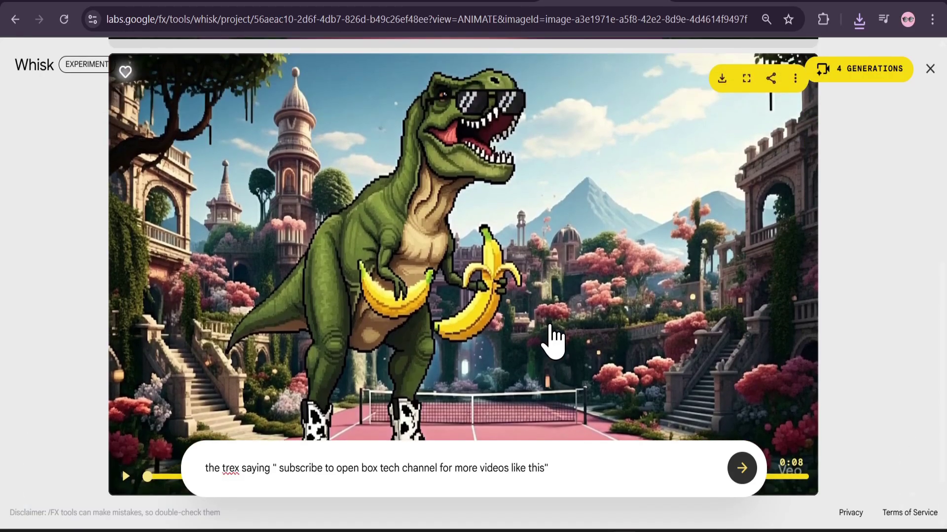
scroll(581, 359, "down", 5)
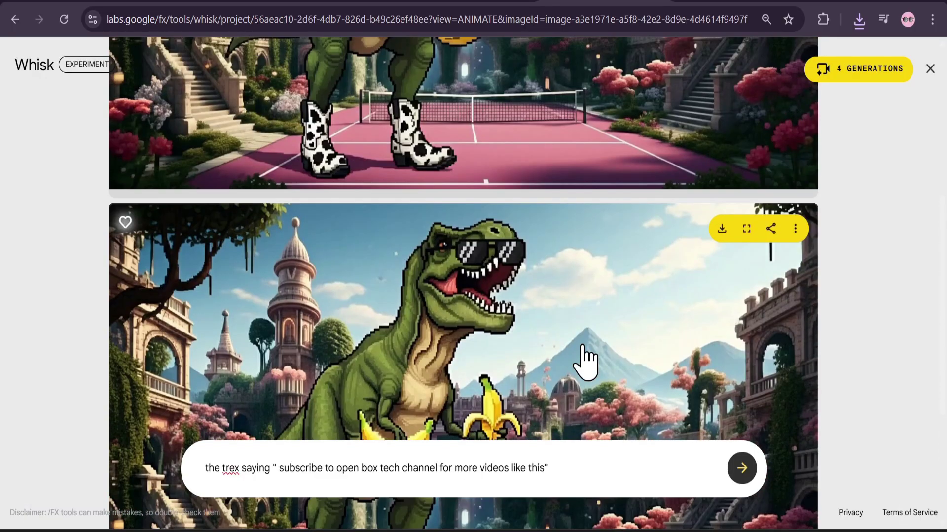
scroll(586, 362, "up", 3)
scroll(585, 362, "up", 1)
scroll(197, 148, "down", 3)
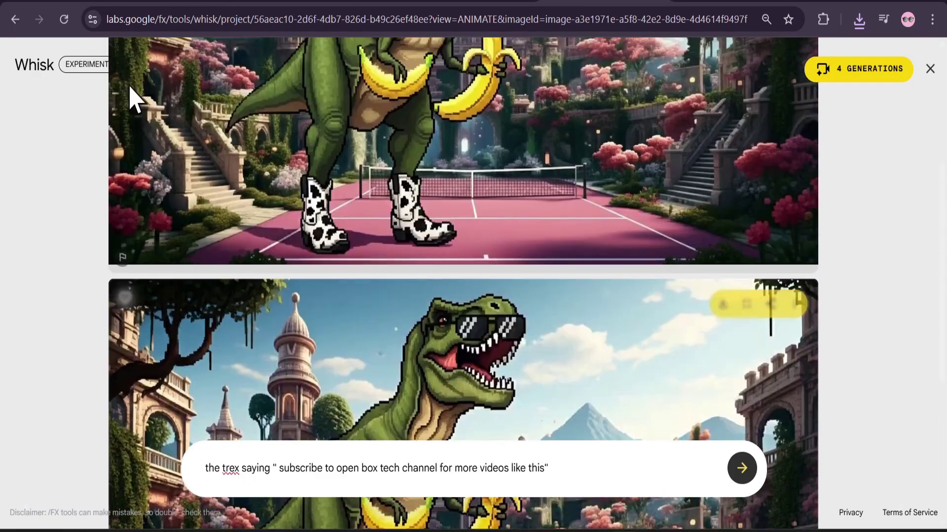
left_click(14, 21)
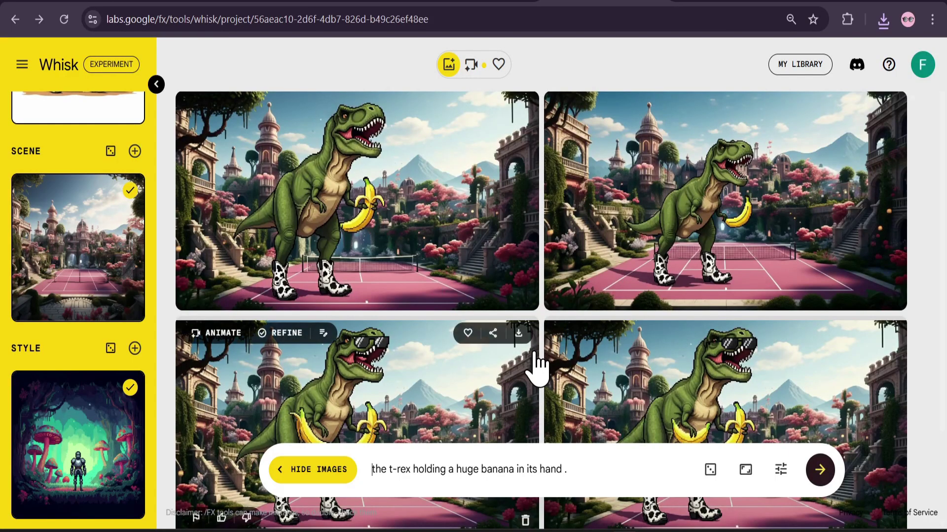
scroll(536, 363, "down", 2)
left_click(780, 470)
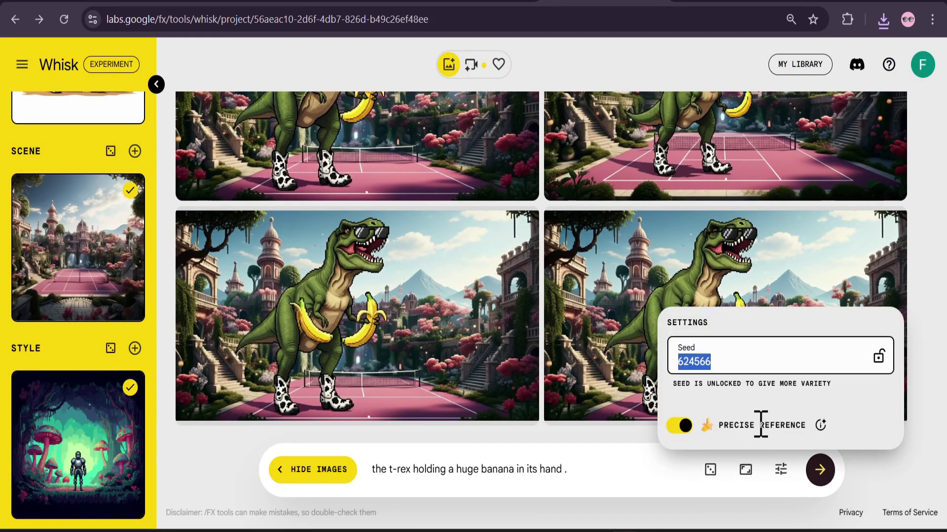
left_click(780, 479)
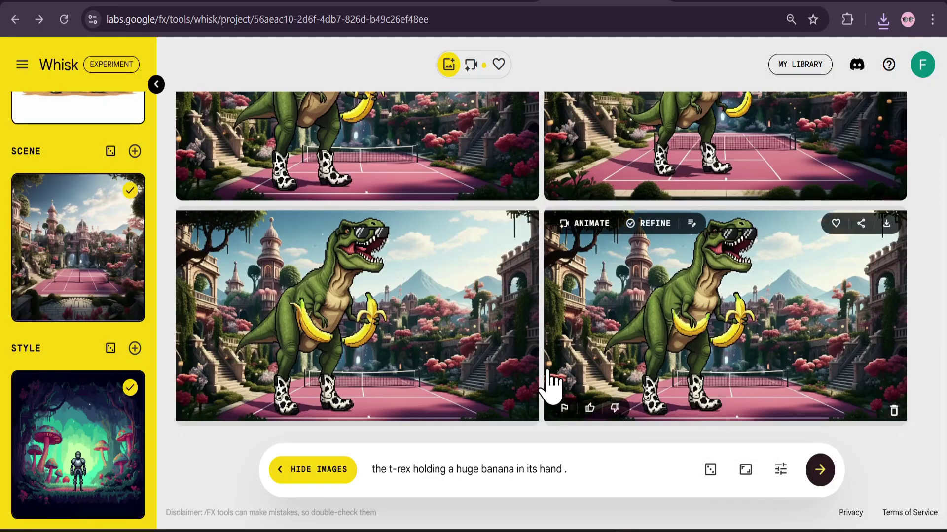
scroll(567, 345, "up", 2)
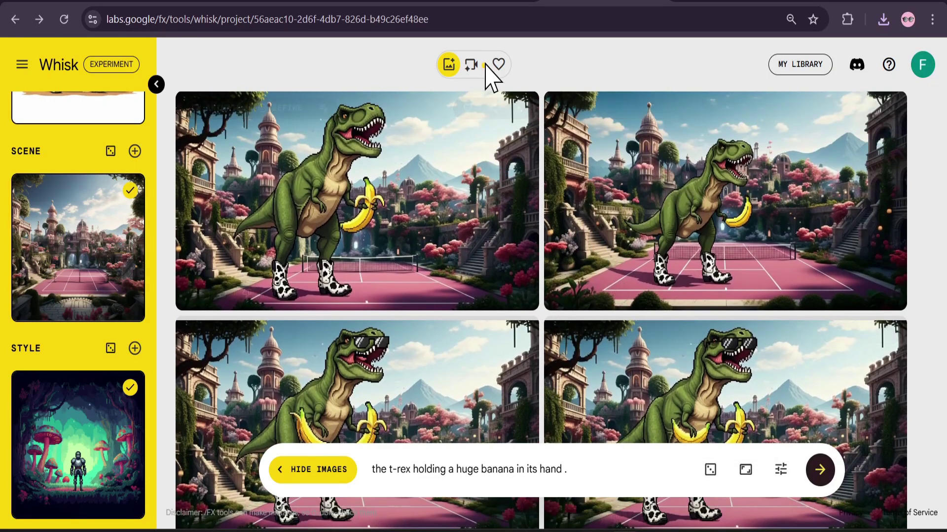
scroll(545, 342, "down", 2)
scroll(547, 348, "up", 2)
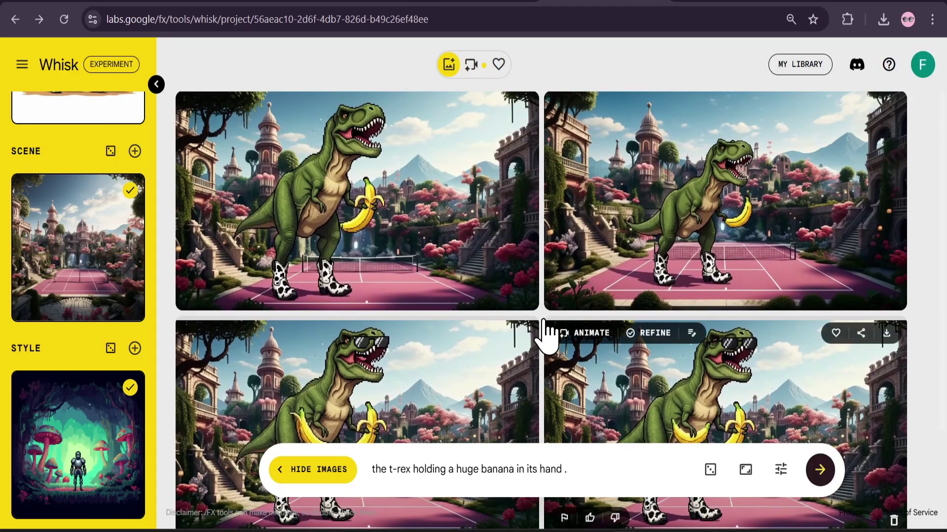
scroll(545, 330, "down", 2)
scroll(545, 330, "up", 2)
scroll(545, 322, "down", 2)
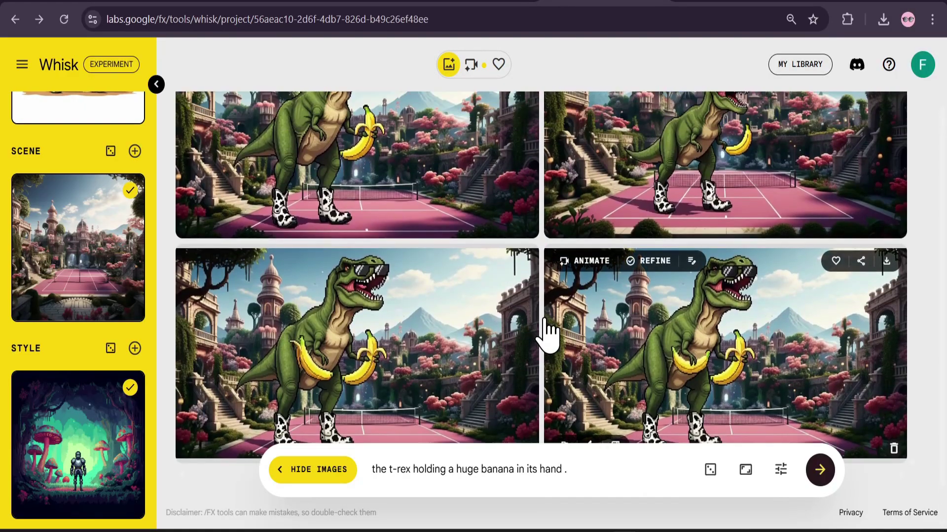
scroll(546, 322, "up", 2)
scroll(546, 329, "down", 2)
scroll(546, 334, "up", 2)
scroll(542, 303, "down", 2)
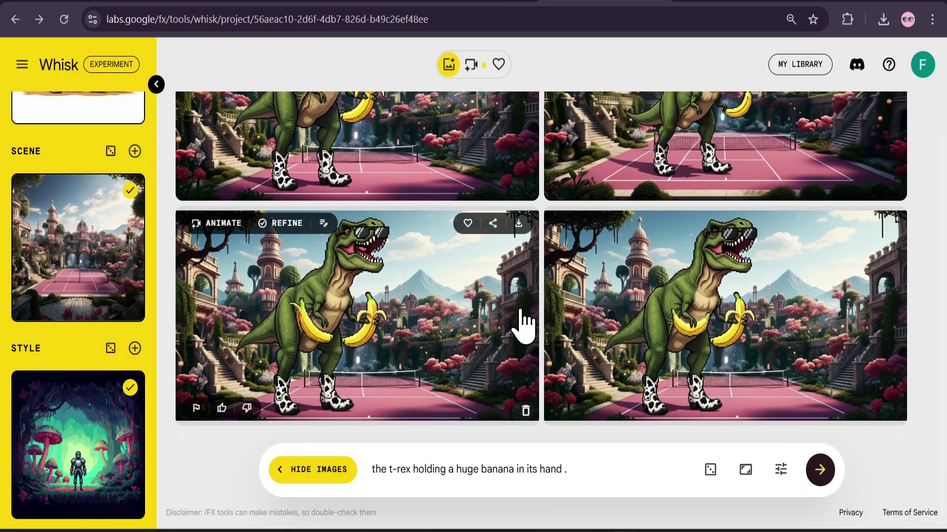